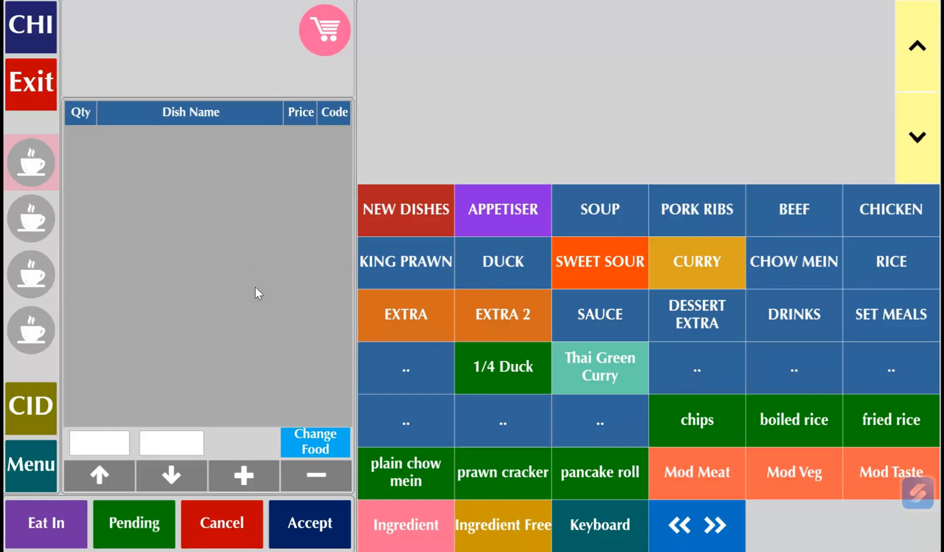
Accept the pending 16.50 delivery order as paid in full by card and save the payment
left_click(127, 517)
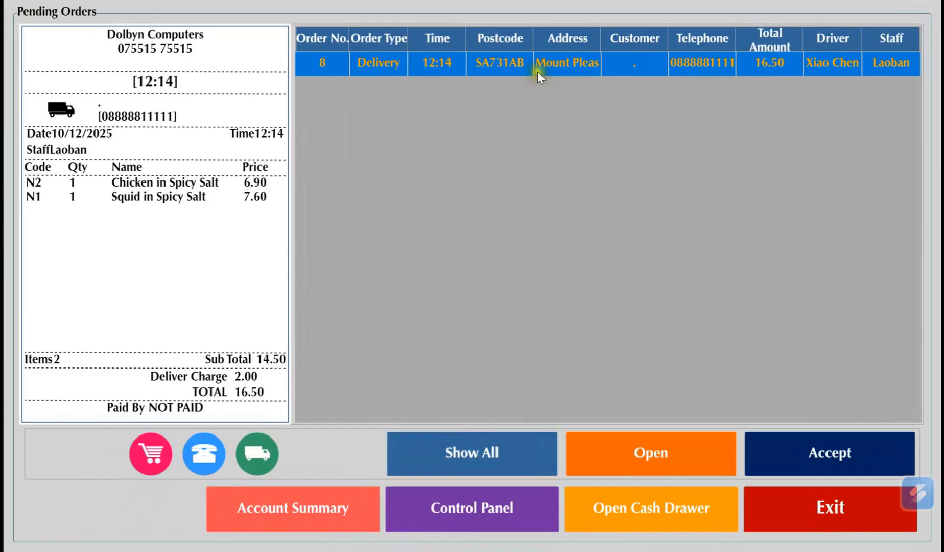
left_click(773, 452)
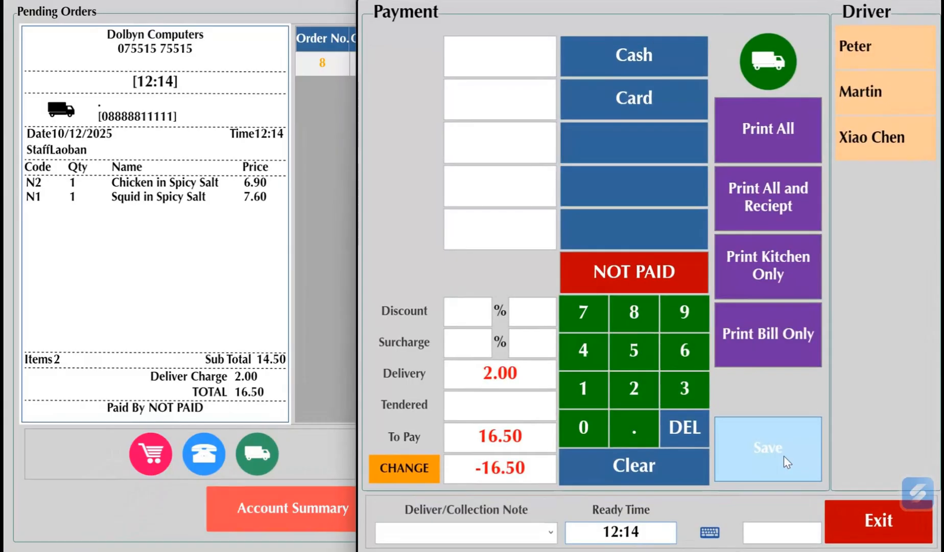
left_click(622, 105)
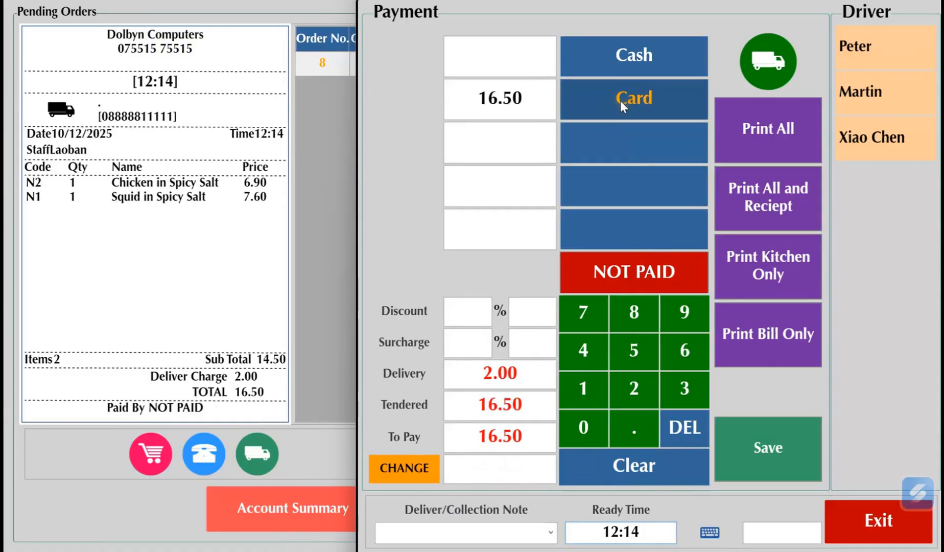
left_click(745, 453)
left_click(545, 116)
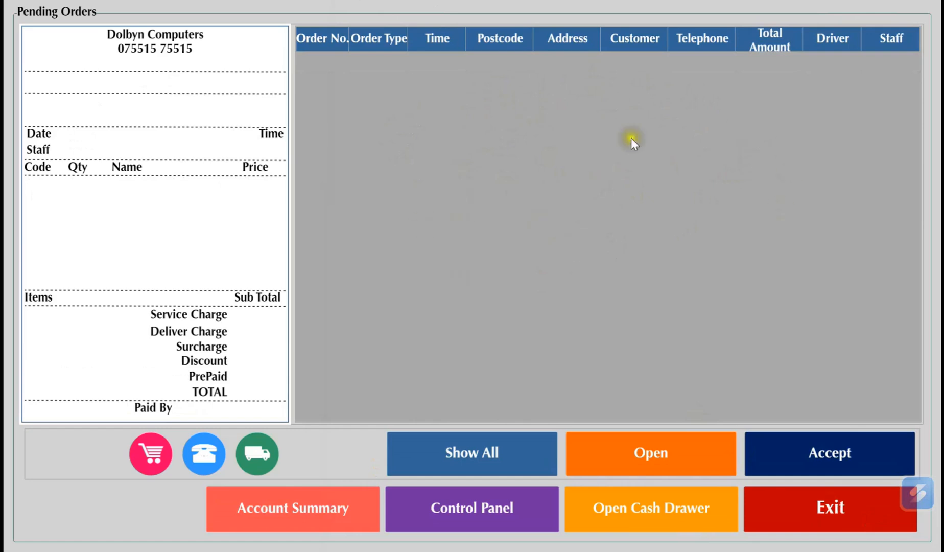
Open the Account Summary, browse back through earlier dates and return to 10/12/2025
left_click(337, 506)
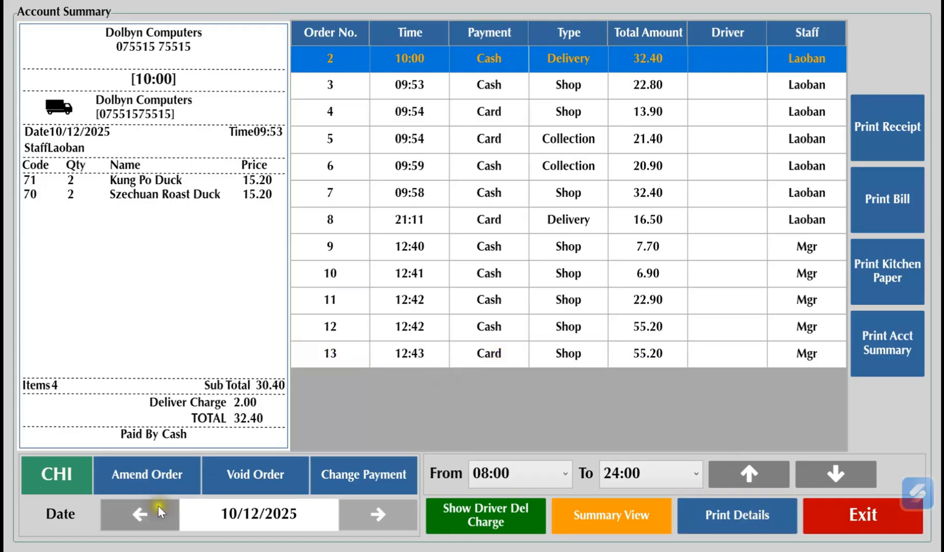
left_click(148, 518)
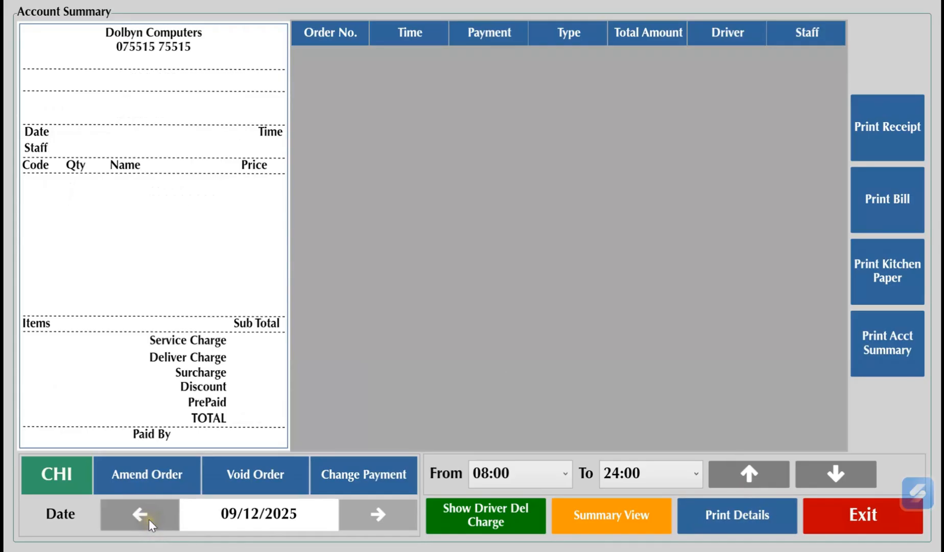
left_click(157, 524)
left_click(157, 523)
left_click(157, 523)
left_click(157, 523)
left_click(156, 523)
left_click(157, 524)
left_click(372, 517)
left_click(372, 517)
left_click(373, 518)
left_click(373, 519)
left_click(375, 521)
left_click(374, 521)
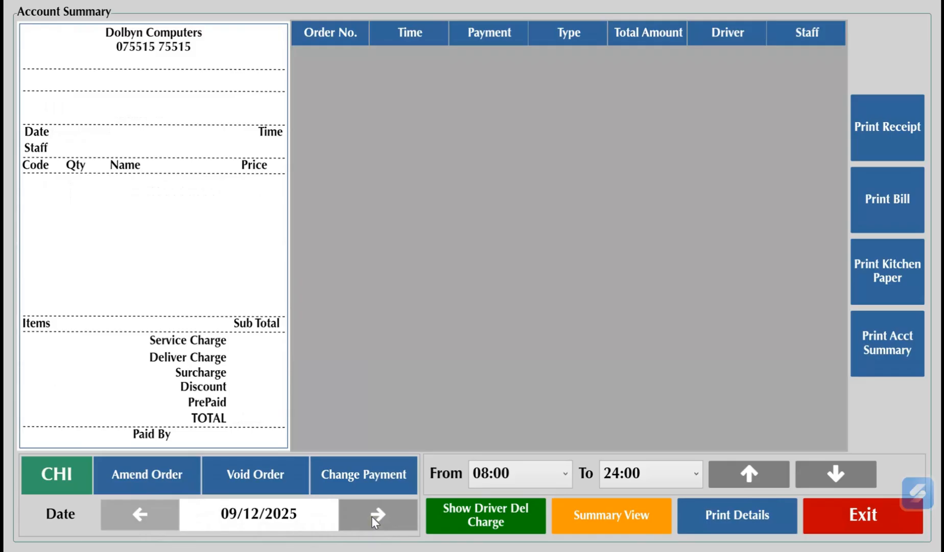
left_click(375, 521)
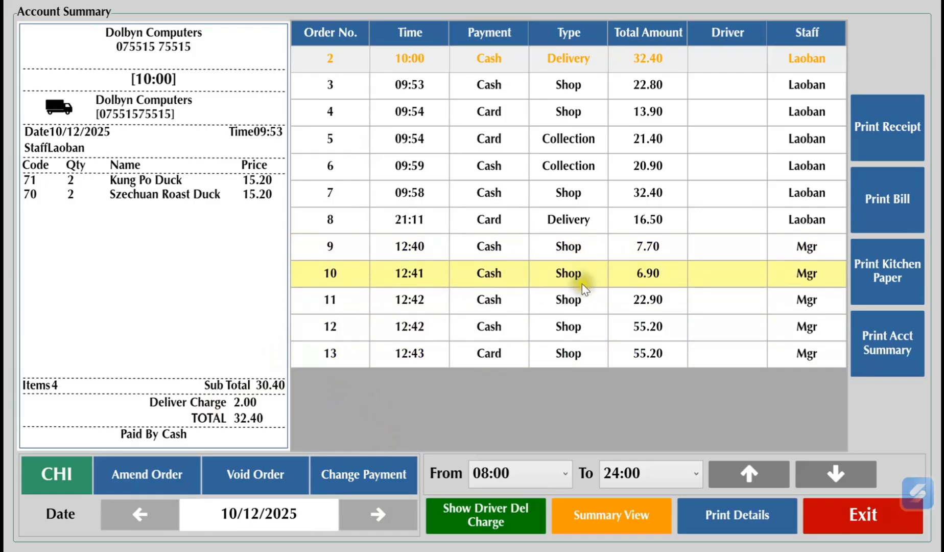
Change the payment method of the 12:41 shop order for 6.90 to Card and save it
left_click(572, 269)
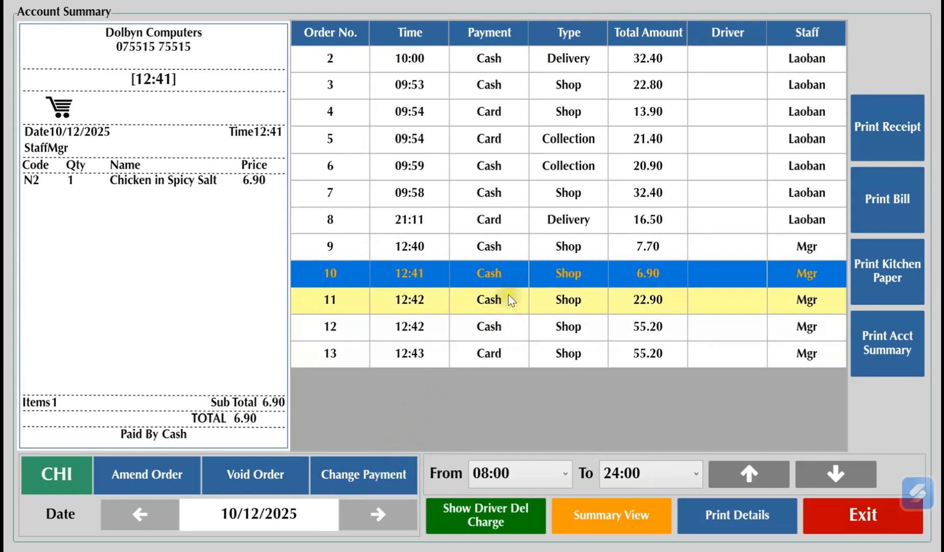
left_click(380, 470)
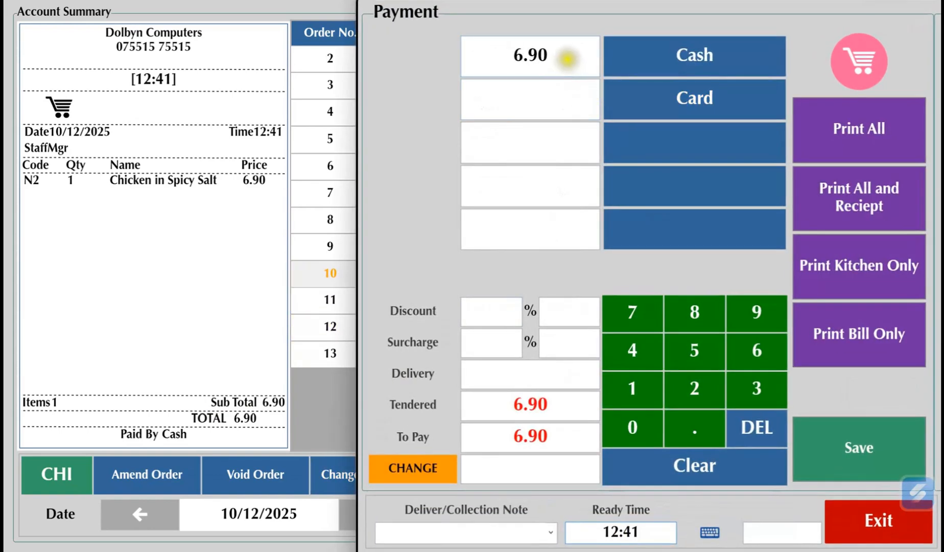
left_click(727, 468)
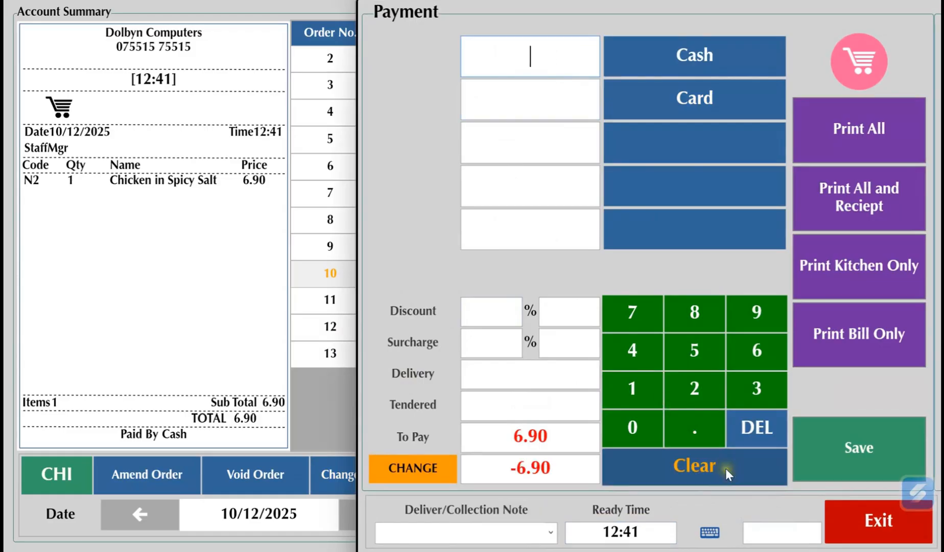
left_click(682, 101)
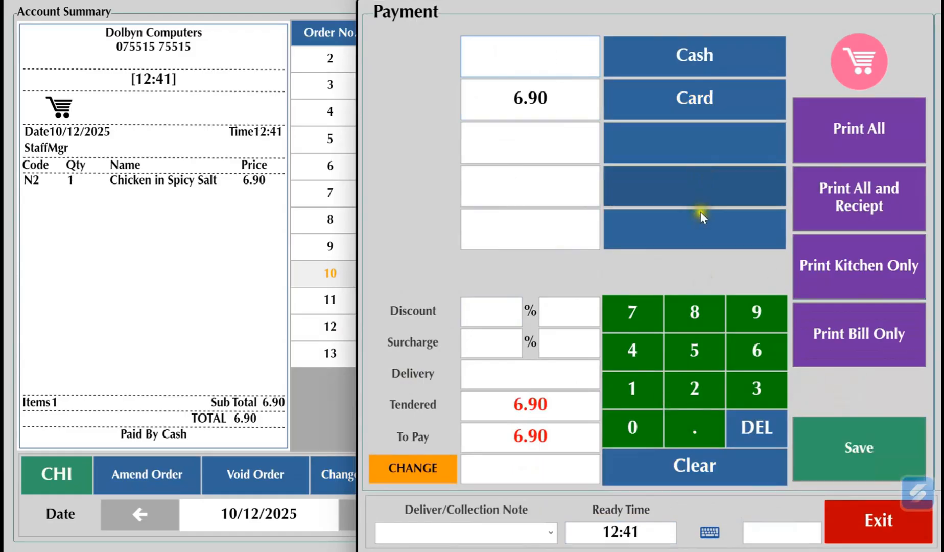
left_click(863, 469)
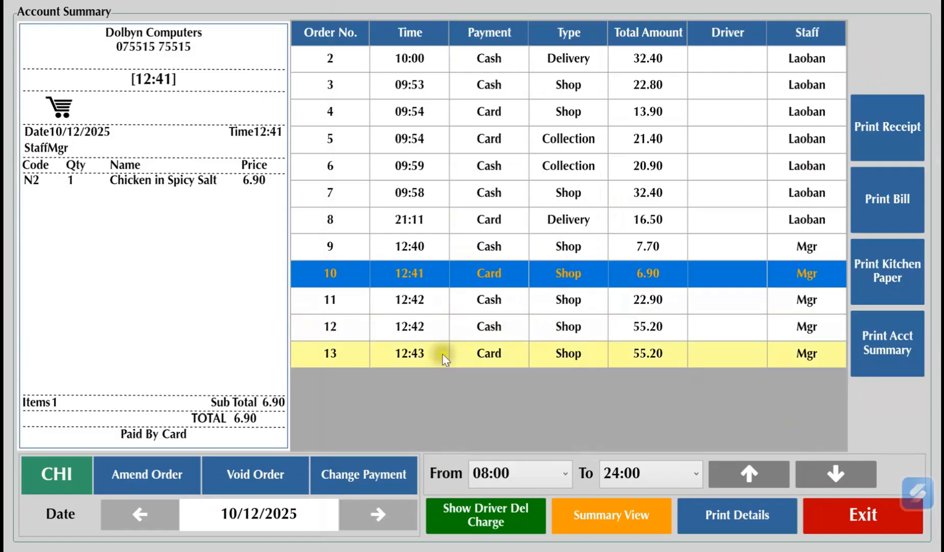
Void the 09:54 collection order for 21.40
left_click(592, 142)
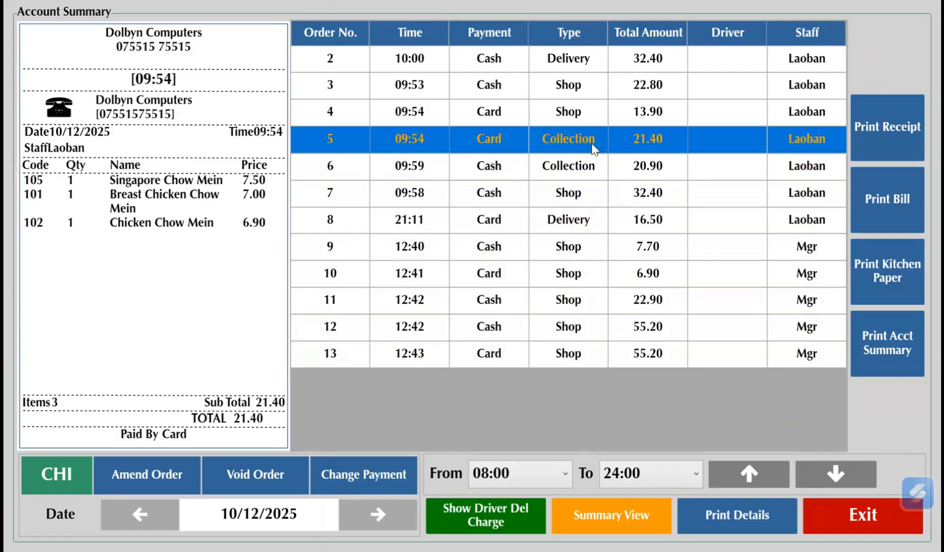
left_click(255, 473)
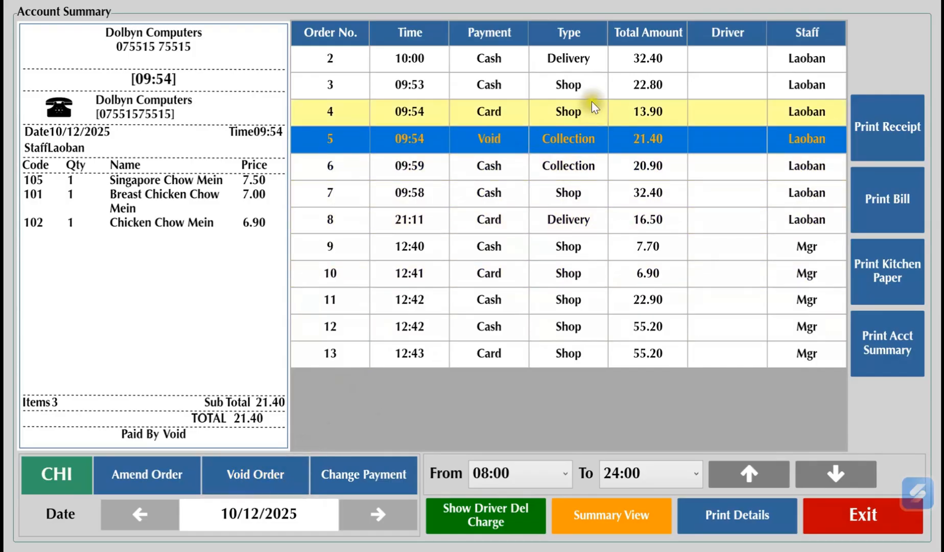
Review the bill details of several delivery, shop and collection orders in the Account Summary
left_click(601, 57)
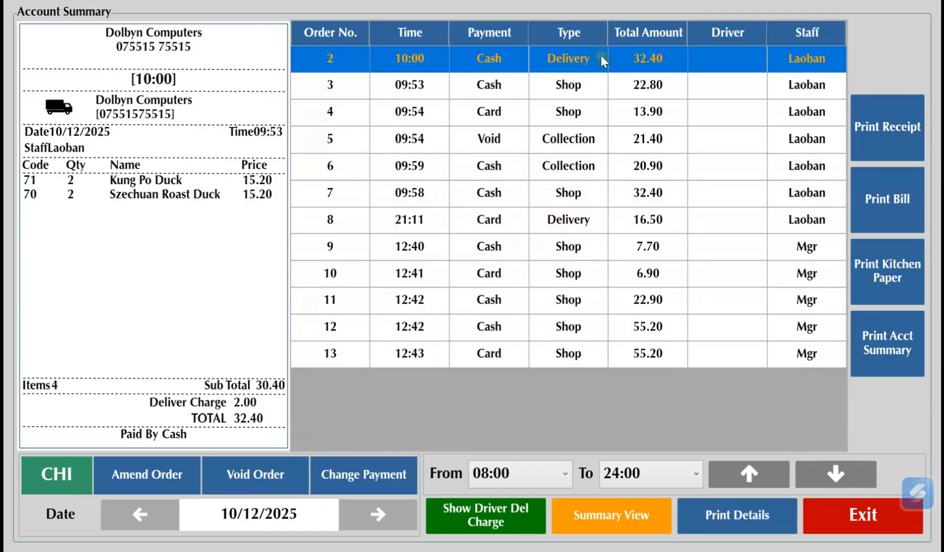
left_click(606, 85)
left_click(605, 139)
left_click(601, 194)
left_click(595, 246)
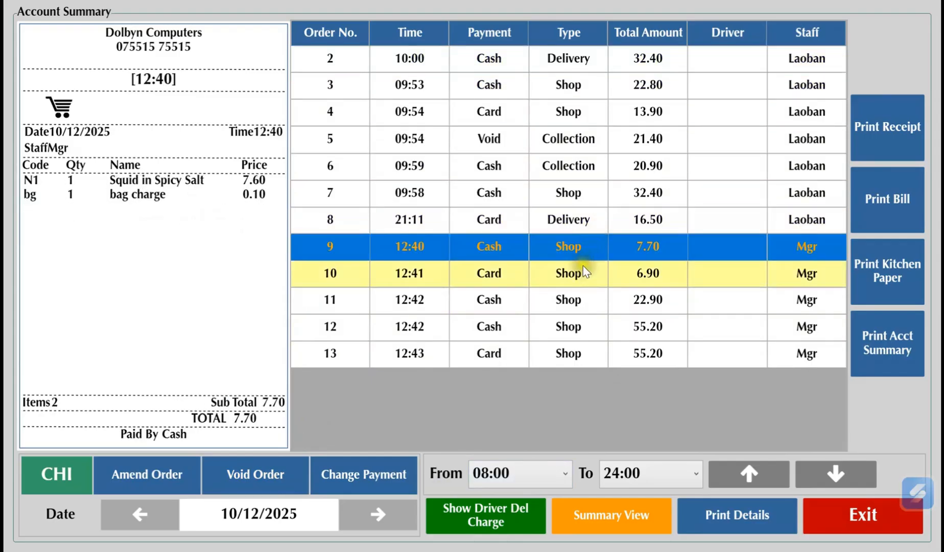
left_click(582, 299)
Switch the Account Summary to Chinese and back to English, and select the 13.90 shop order
left_click(48, 476)
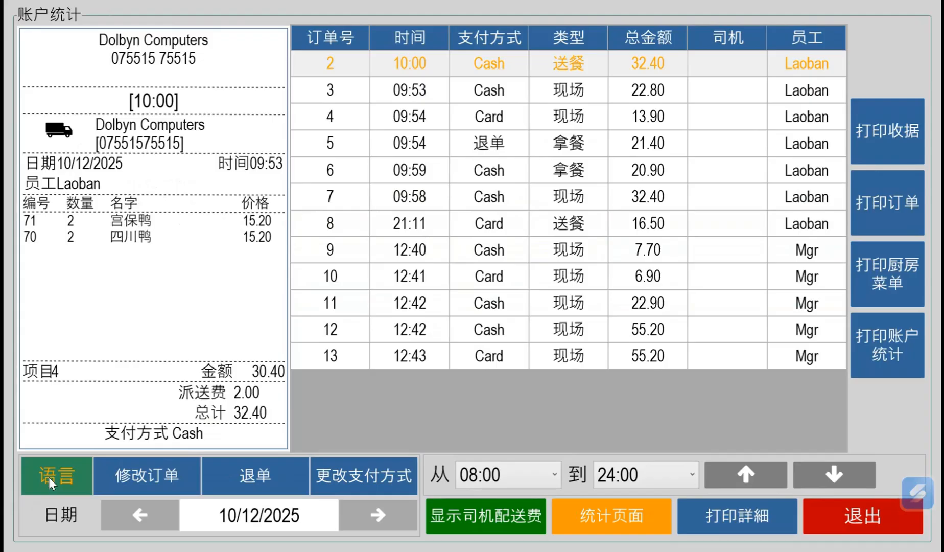
left_click(58, 478)
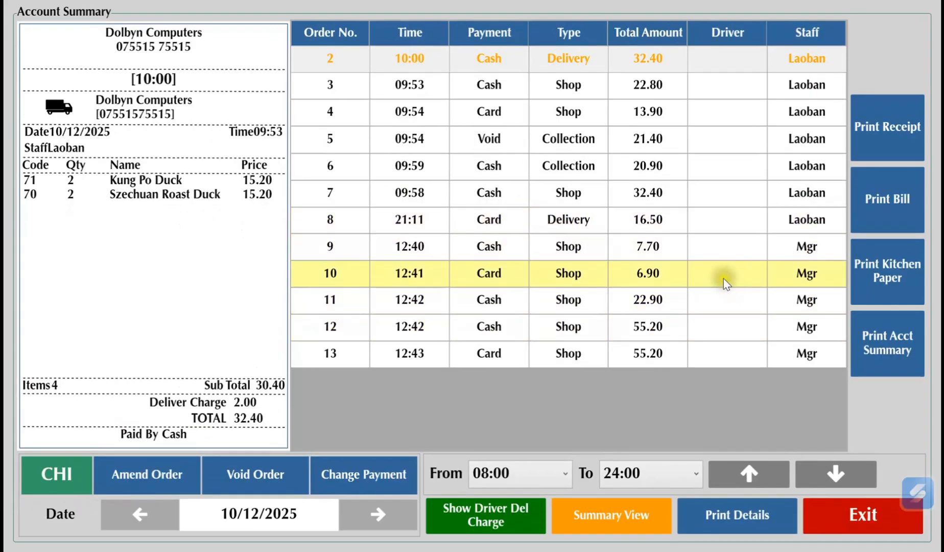
left_click(692, 109)
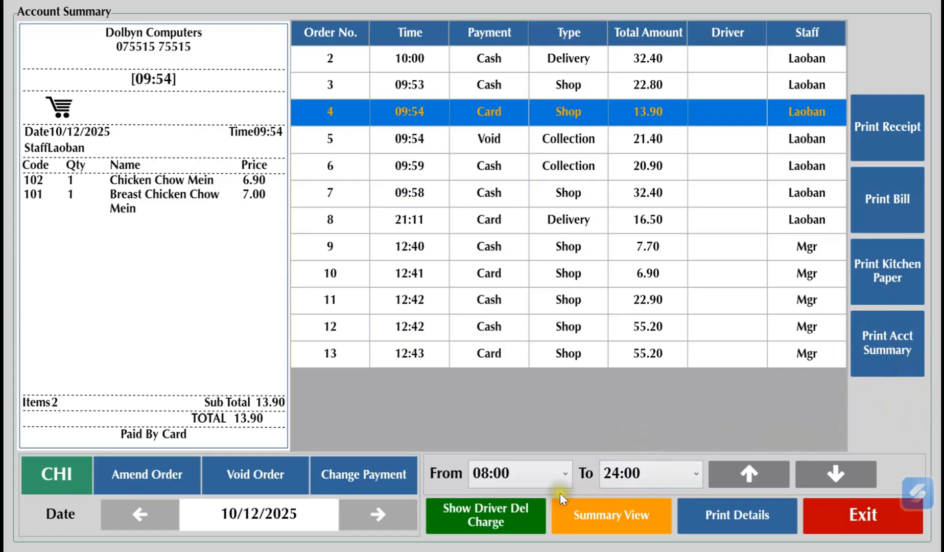
Filter the Account Summary orders to the period from 10:00 to 20:00
left_click(565, 476)
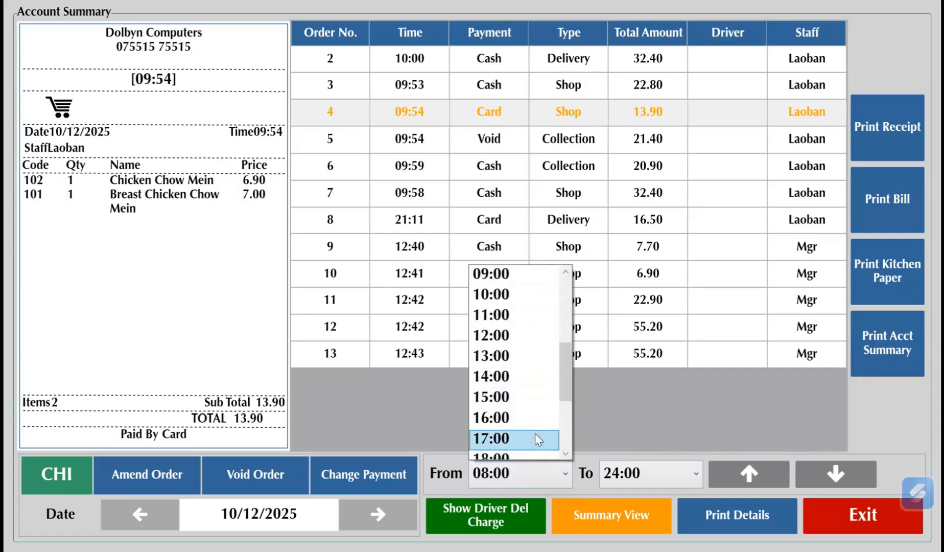
left_click(506, 295)
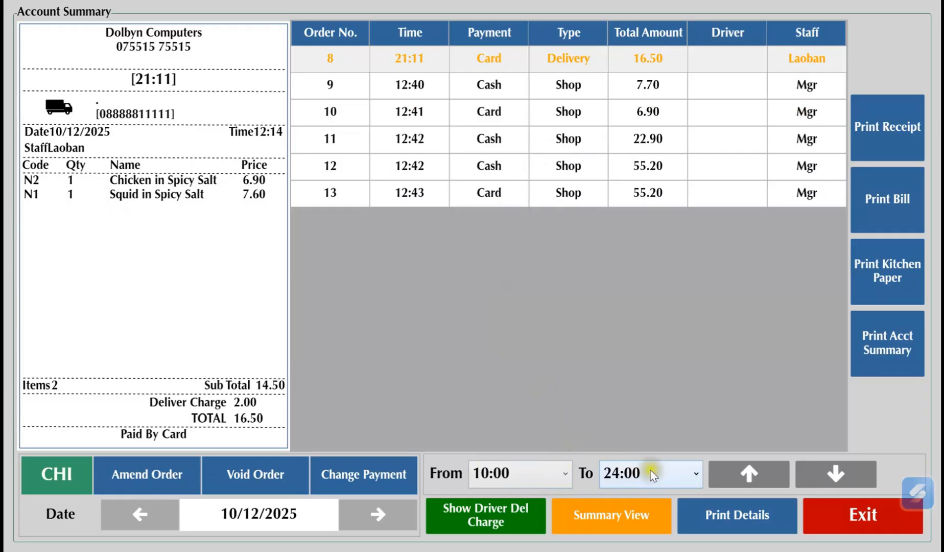
left_click(695, 475)
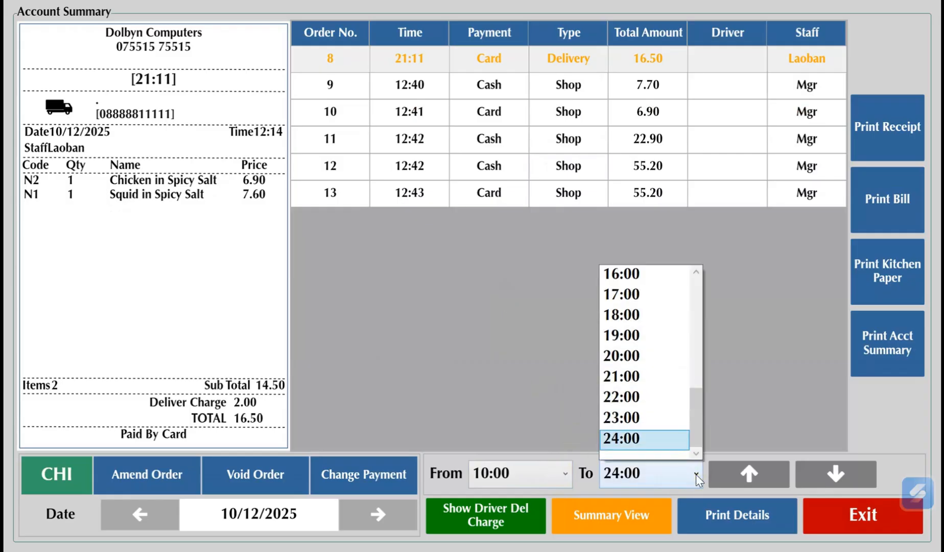
left_click(646, 357)
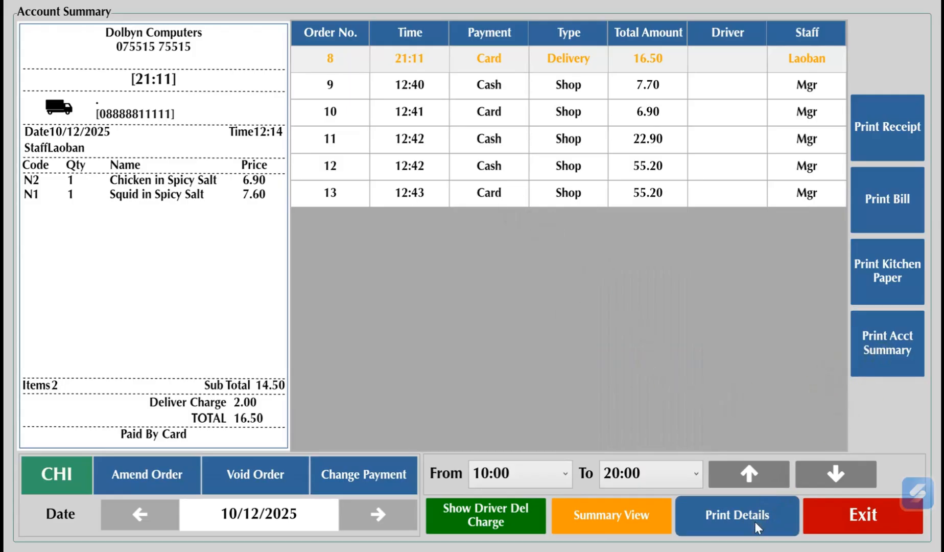
Set the start time of the order filter to 00:00
left_click(563, 479)
scroll(506, 377, "up", 4)
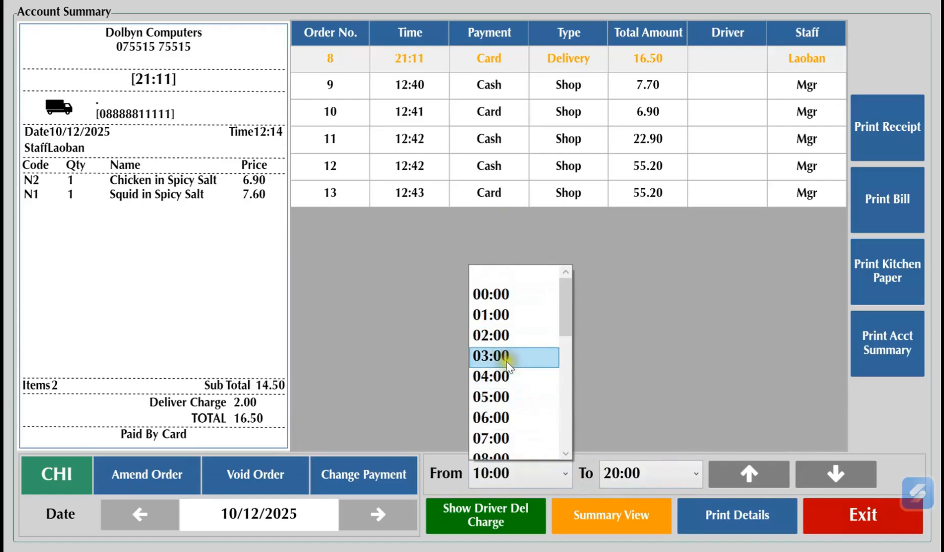
left_click(512, 296)
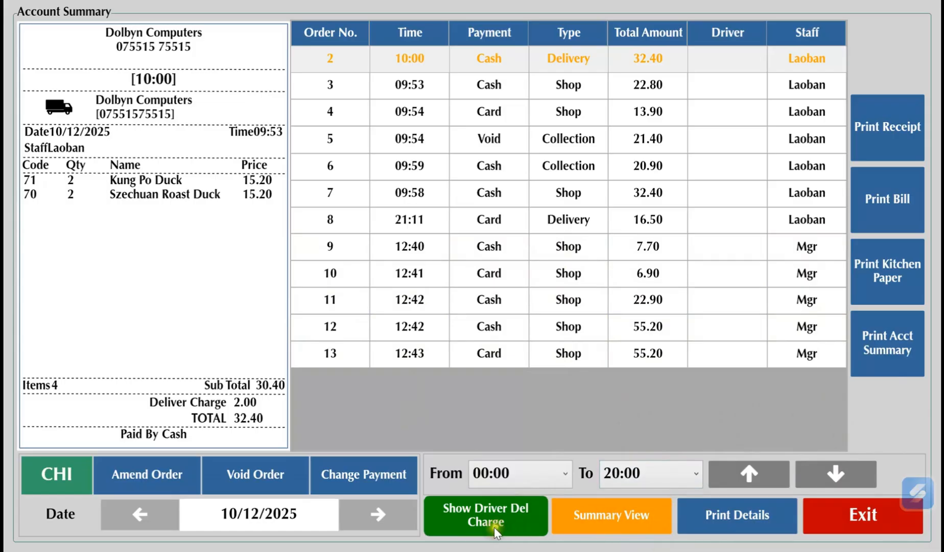
Examine the driver delivery charges and the list of available drivers, and close the Deliver Charge window
left_click(479, 521)
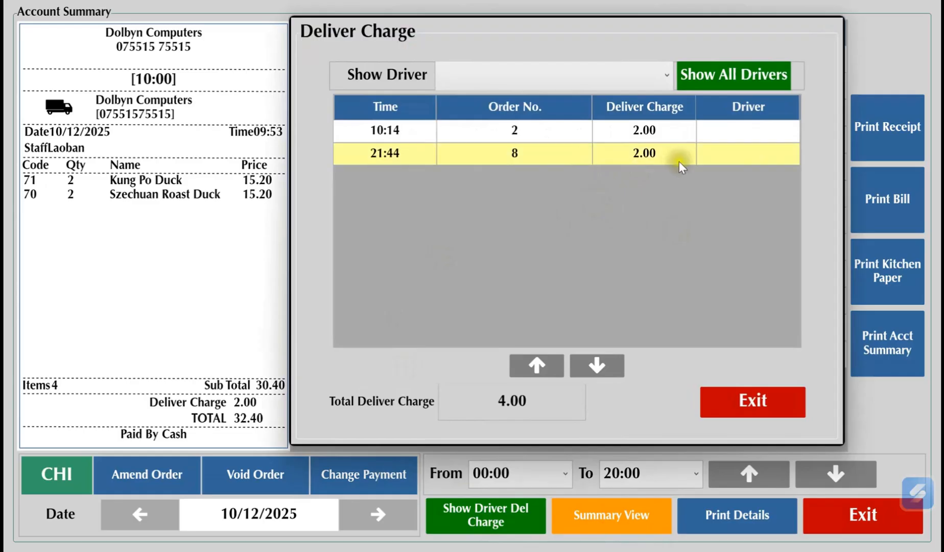
left_click(667, 77)
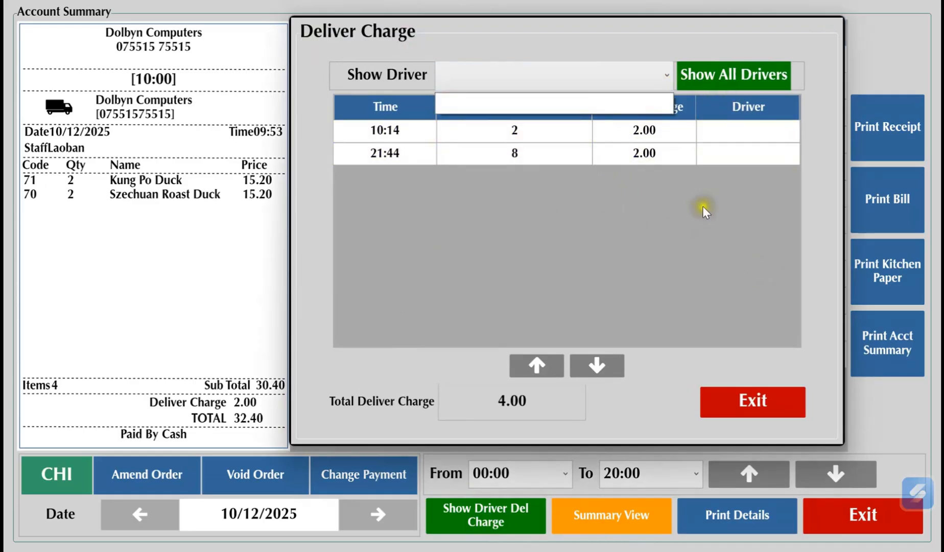
left_click(729, 209)
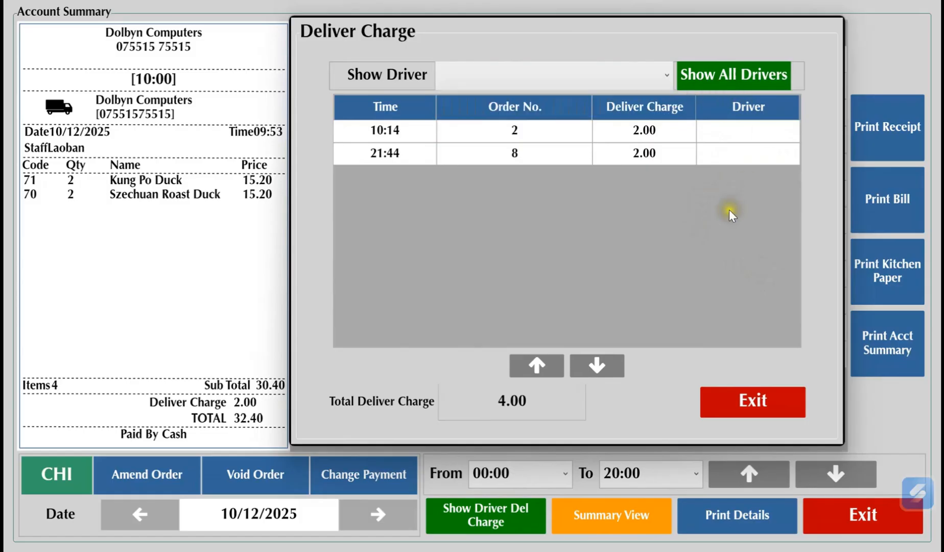
left_click(670, 76)
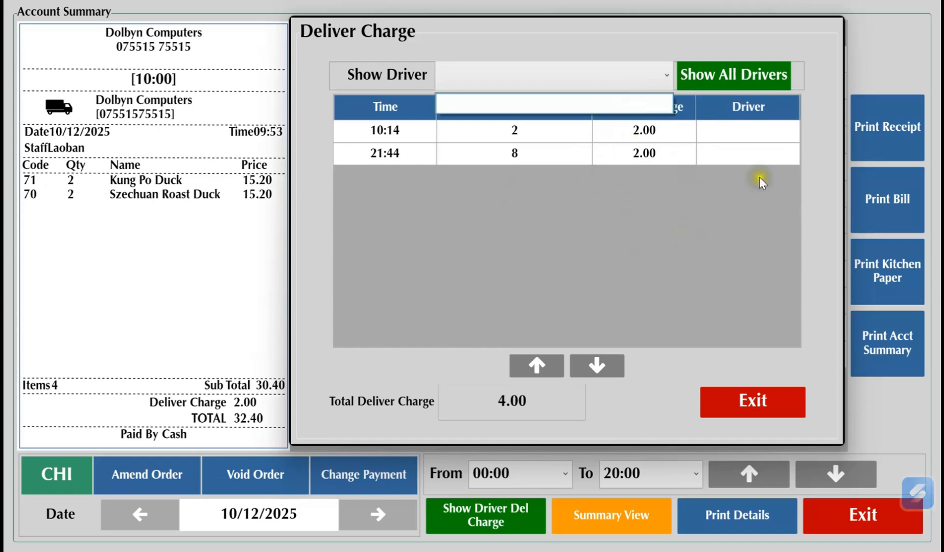
left_click(732, 259)
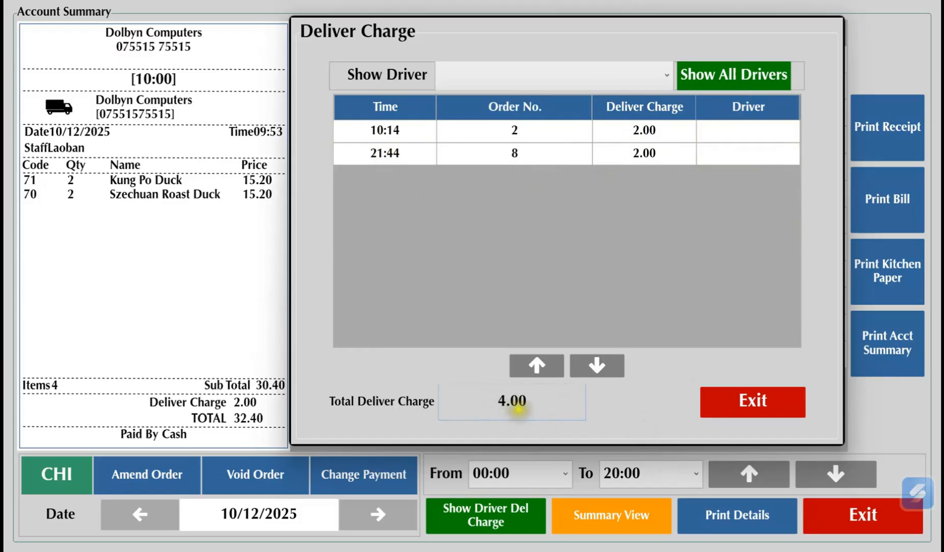
left_click(749, 410)
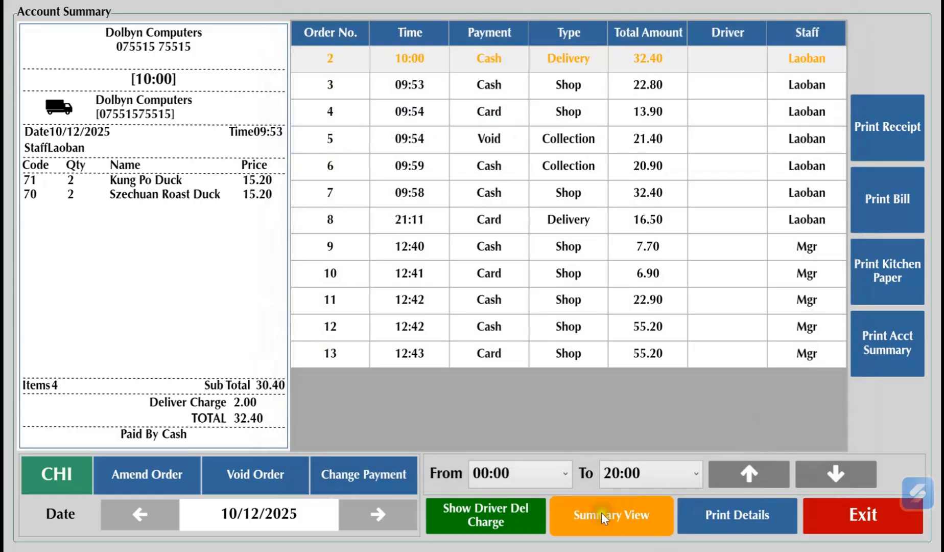
Open the Summary View and examine the total amount in the Takings Summary
left_click(624, 524)
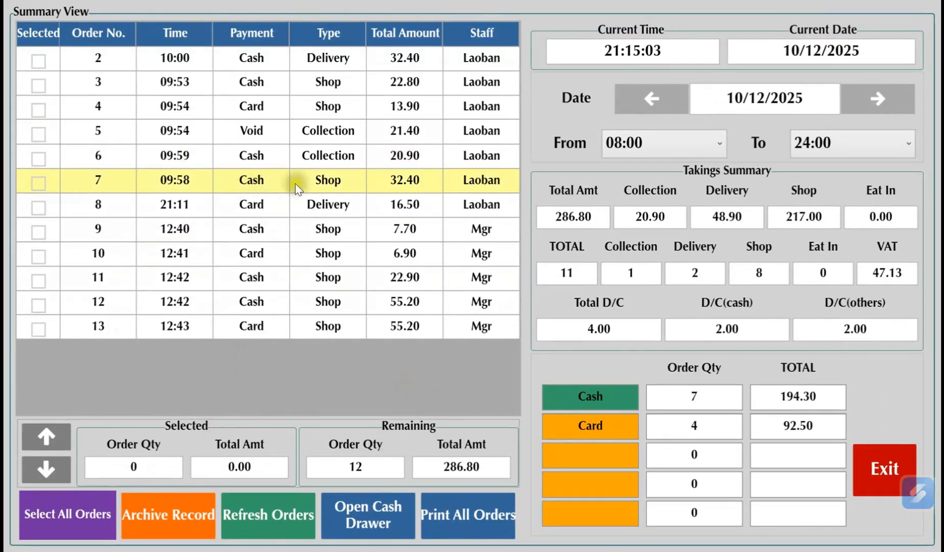
left_click_drag(591, 217, 569, 218)
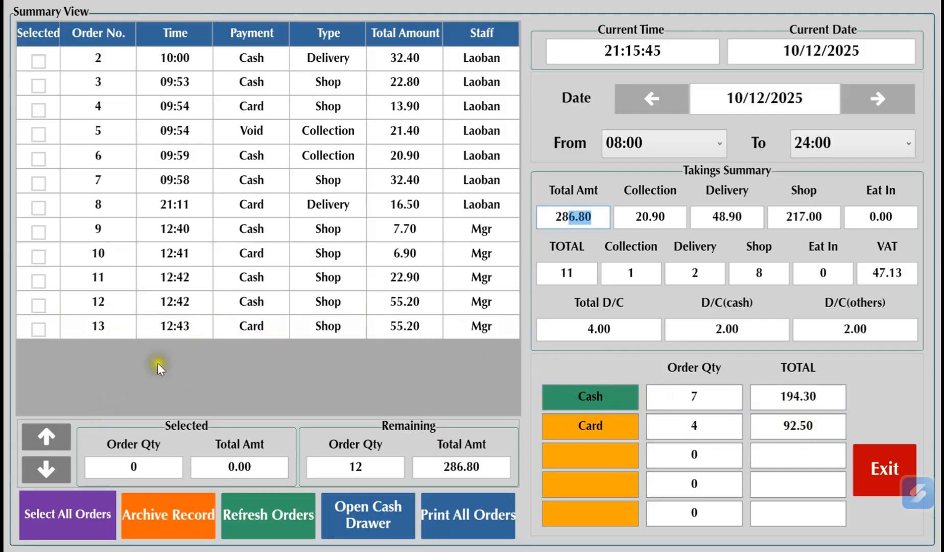
Select orders 3, 5 and 9 in the Summary View and examine the selected and remaining order quantities and total amounts
left_click(39, 87)
left_click(39, 132)
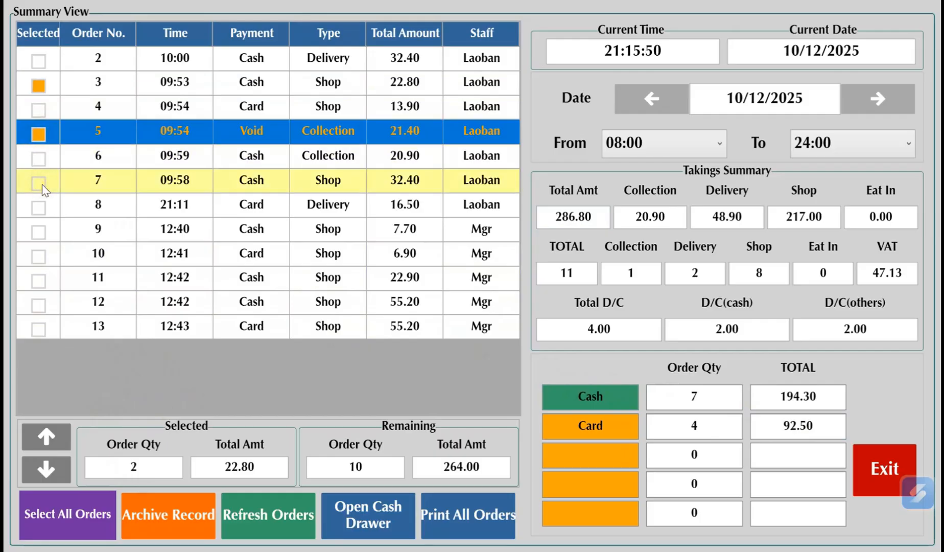
left_click(40, 232)
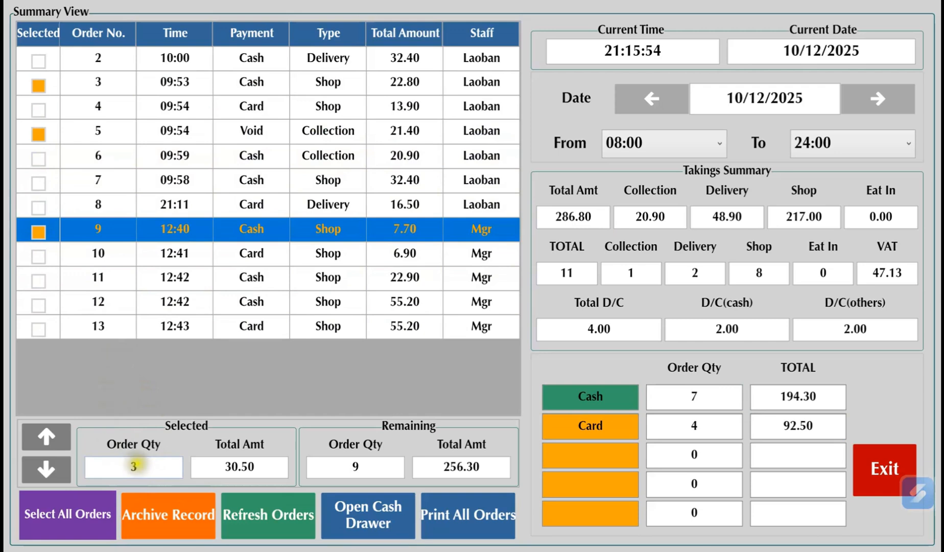
left_click(136, 466)
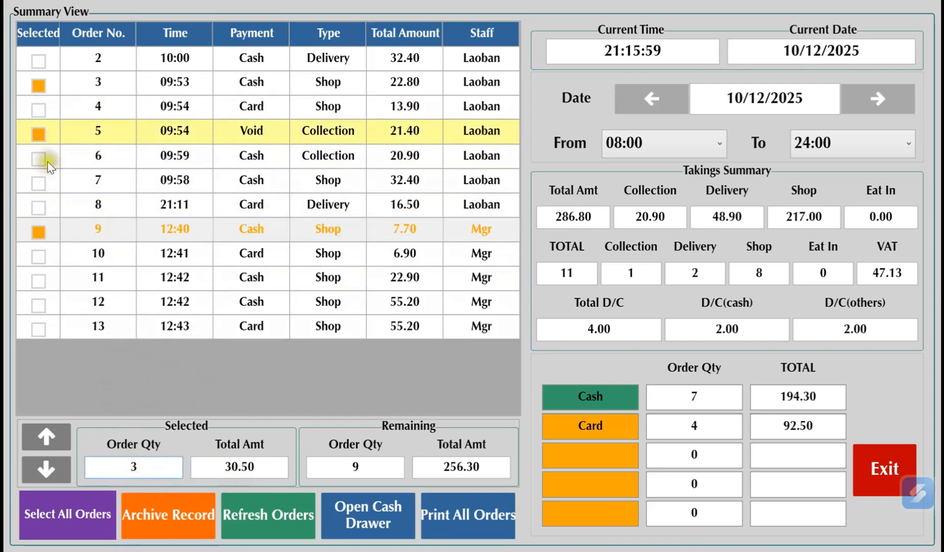
left_click_drag(257, 463, 223, 460)
left_click_drag(435, 466, 480, 466)
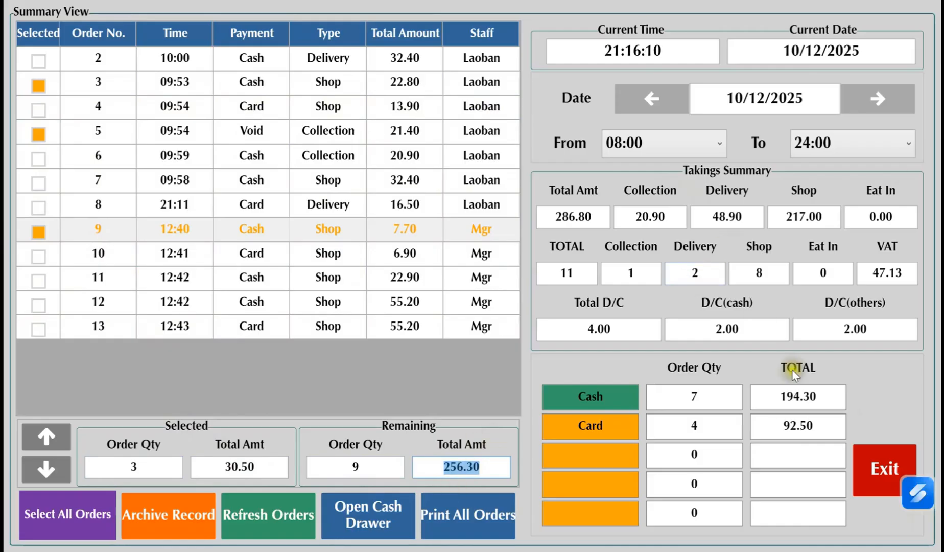
Browse the takings of earlier days back to 05/12/2025 and return the date to 10/12/2025
left_click(632, 108)
left_click(631, 105)
left_click(631, 105)
left_click(631, 104)
left_click(630, 105)
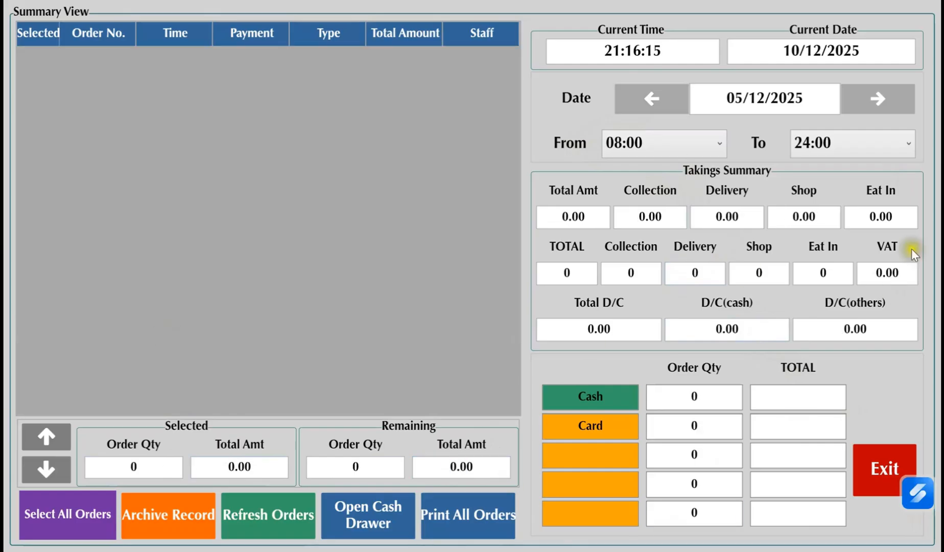
left_click(858, 100)
left_click(858, 100)
left_click(858, 100)
left_click(858, 100)
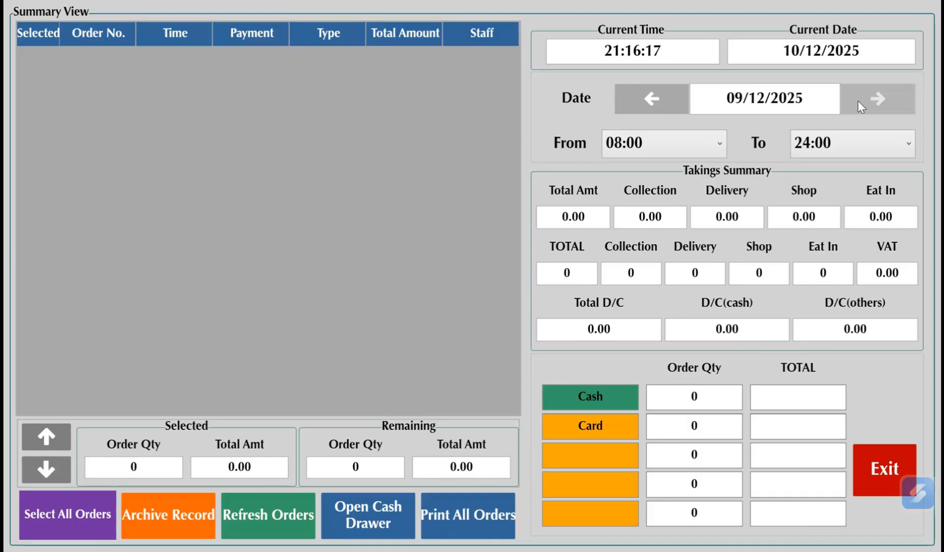
left_click(858, 100)
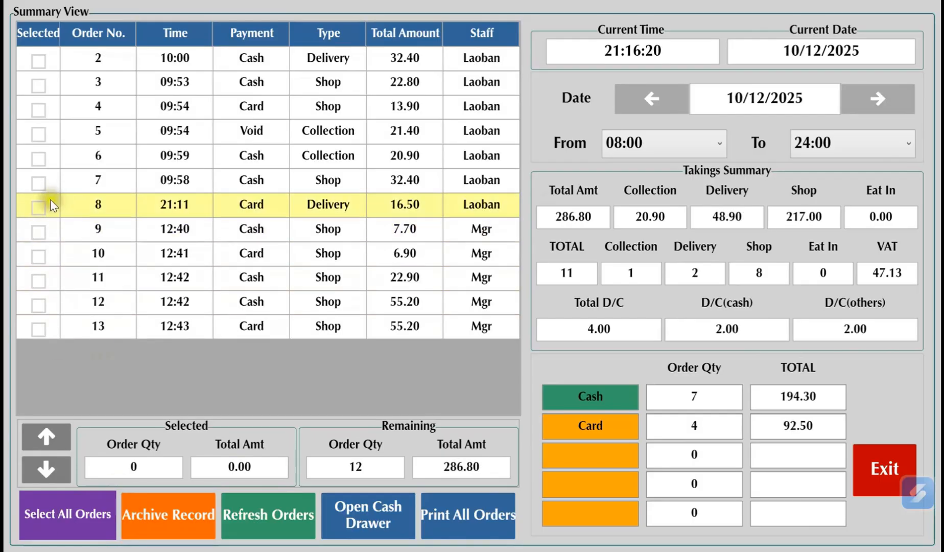
Select orders 5, 7, 9 and 10 individually, and extend the selection to all orders of the day
left_click(33, 132)
left_click(34, 181)
left_click(38, 234)
left_click(38, 256)
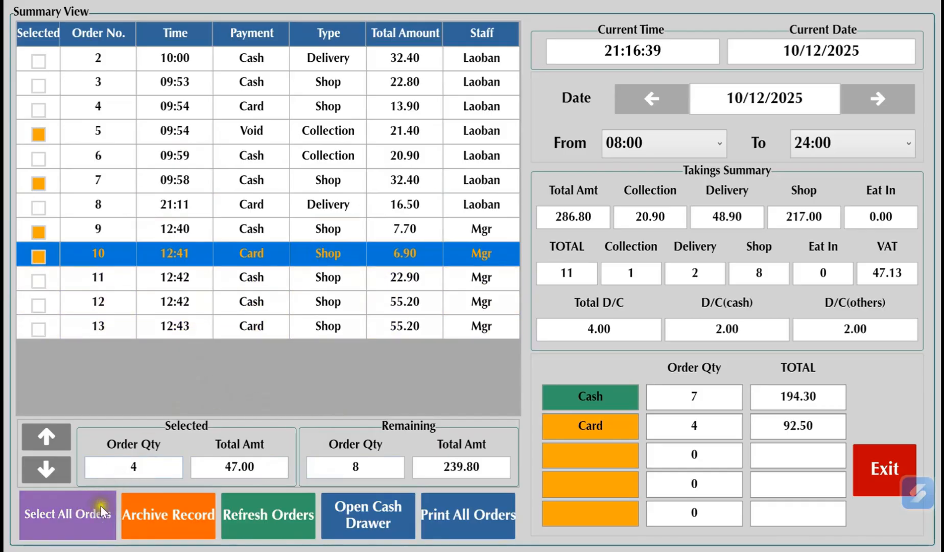
left_click(78, 516)
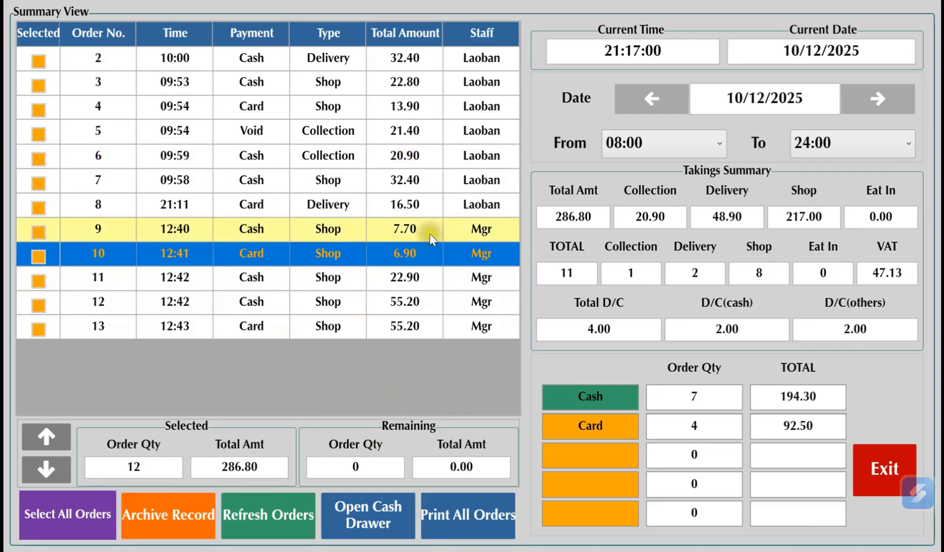
View the save dialog for archiving the selected orders and the password prompt for opening the cash drawer, cancelling both
left_click(163, 512)
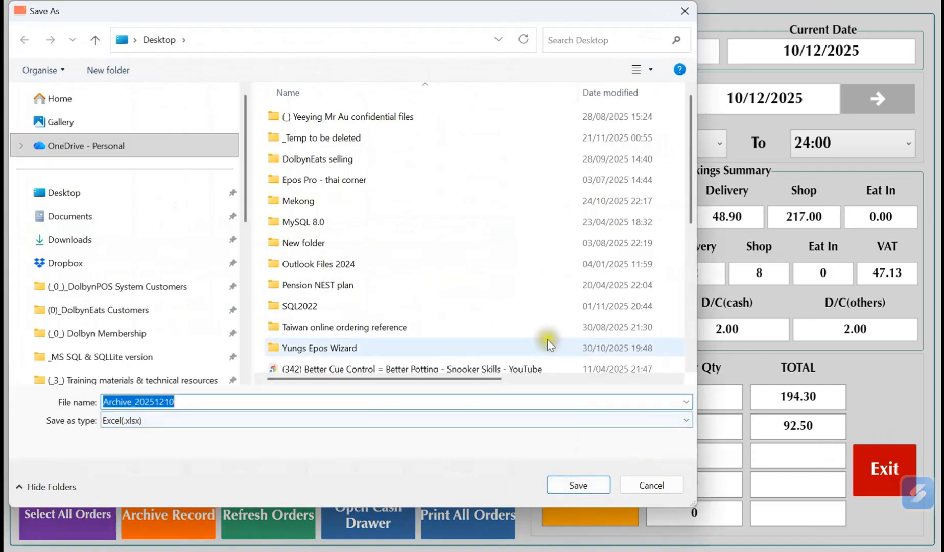
left_click(658, 486)
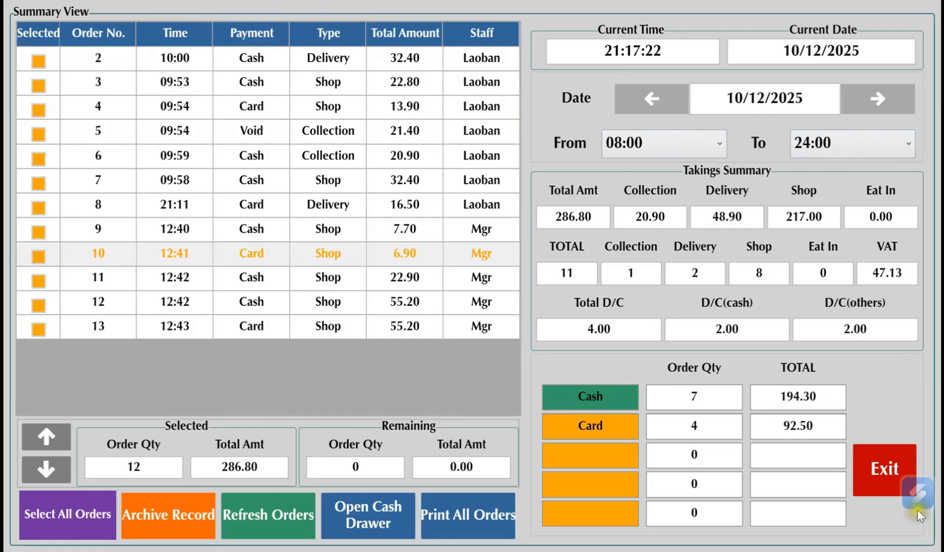
left_click(392, 521)
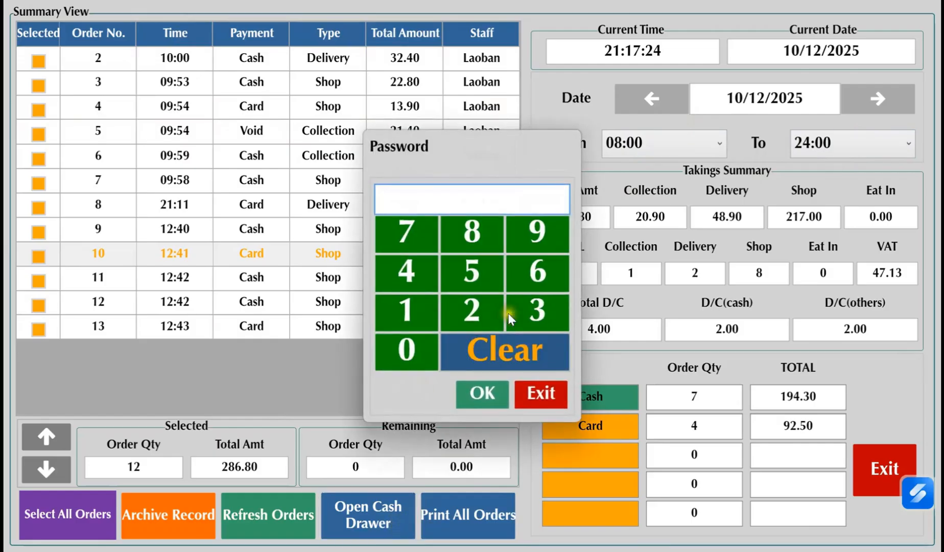
left_click(555, 394)
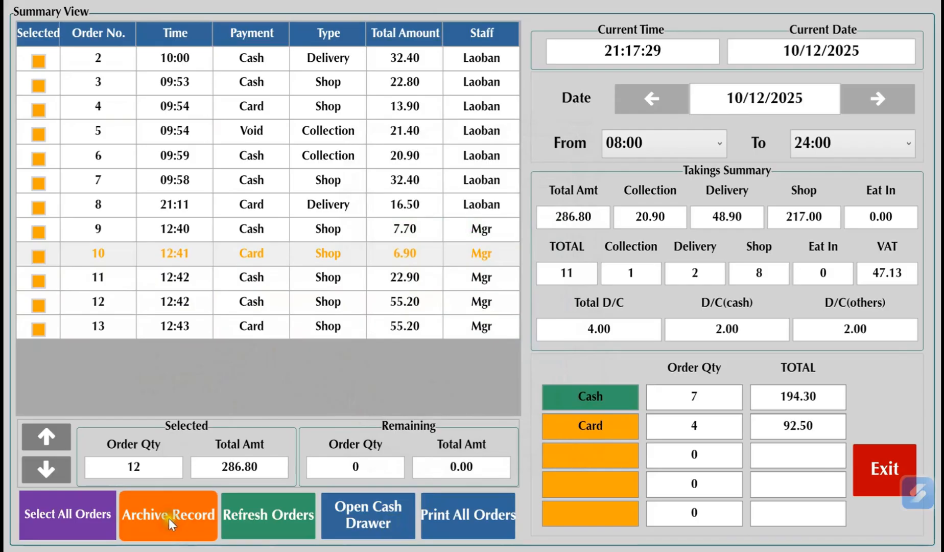
Refresh the order list, select card orders 4, 8, 10 and 13, and examine their combined total amount
left_click(271, 519)
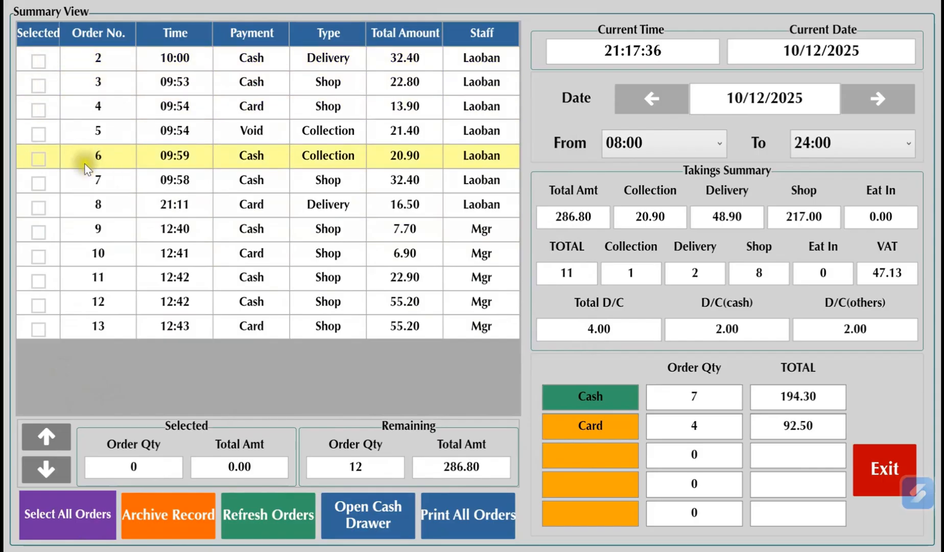
left_click(39, 110)
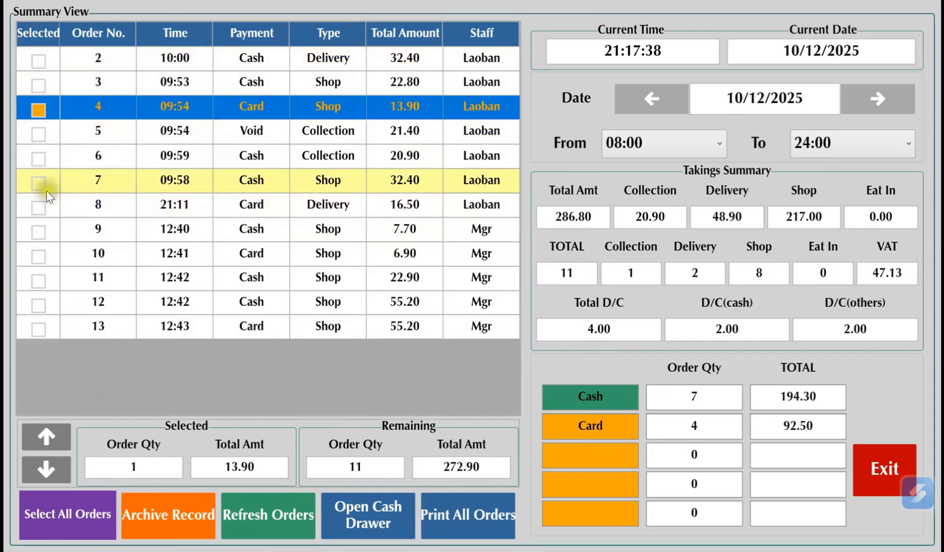
left_click(40, 205)
left_click(38, 328)
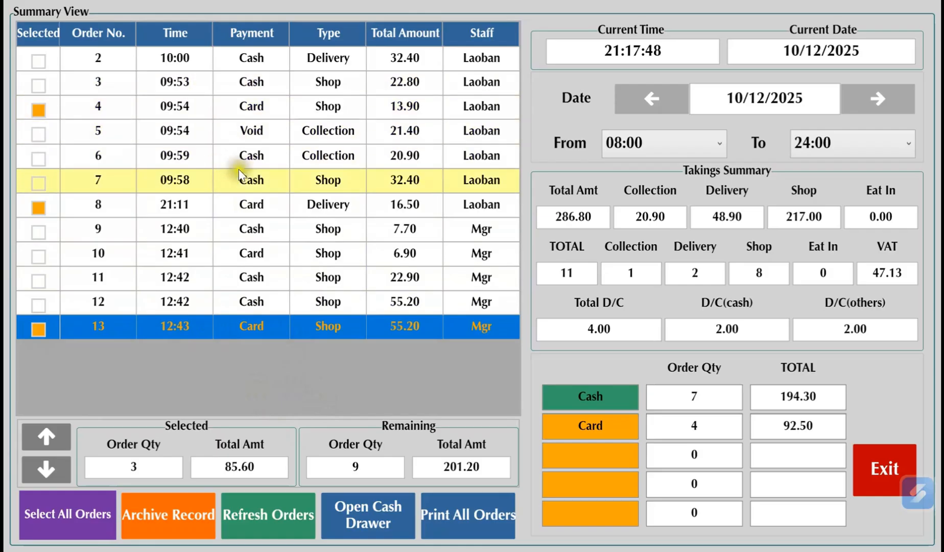
left_click(36, 256)
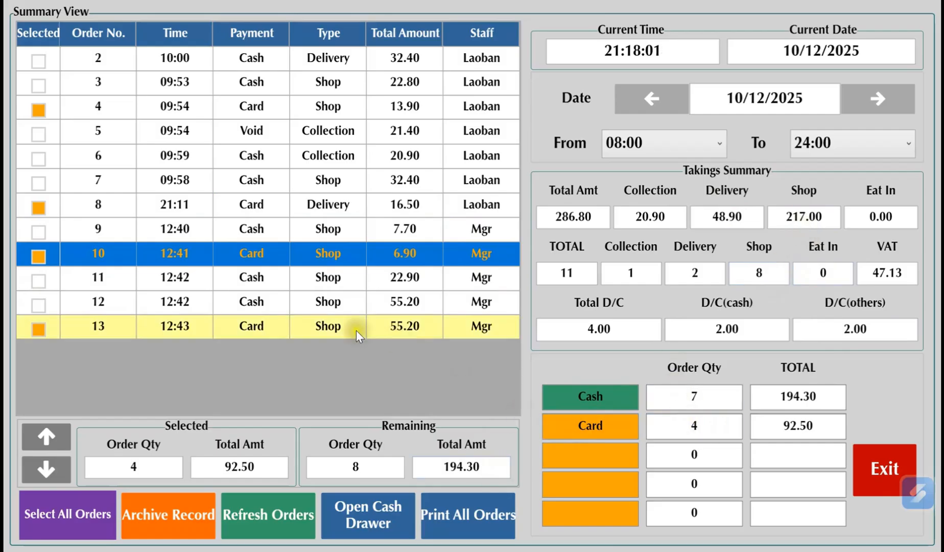
left_click(259, 467)
left_click_drag(259, 467, 228, 471)
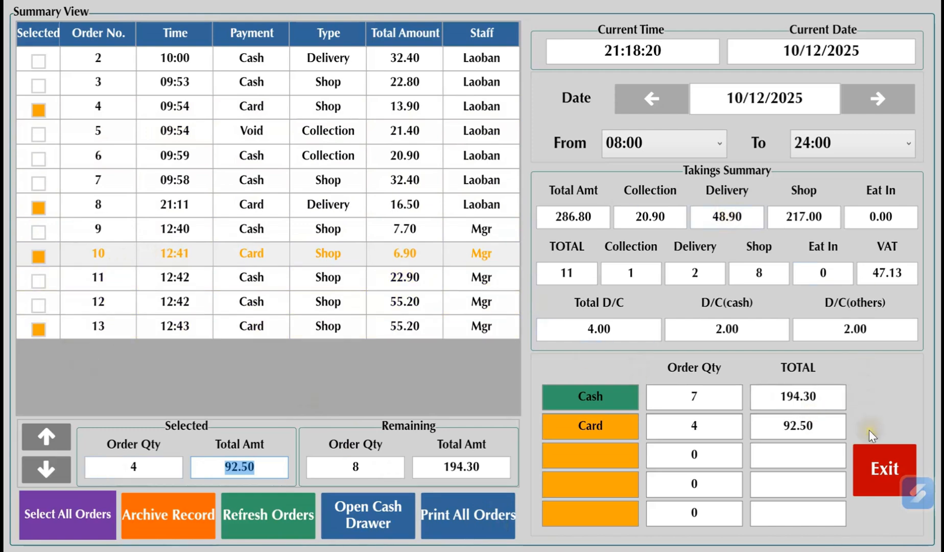
Leave the Summary View and Account Summary, and view the Data Manage options in the Control Panel without clearing any data
left_click(883, 468)
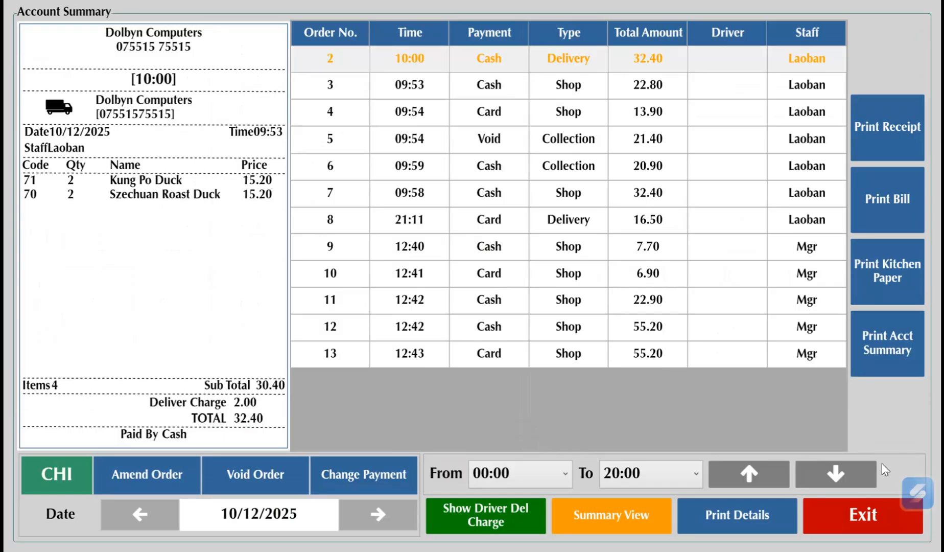
left_click(873, 515)
left_click(474, 507)
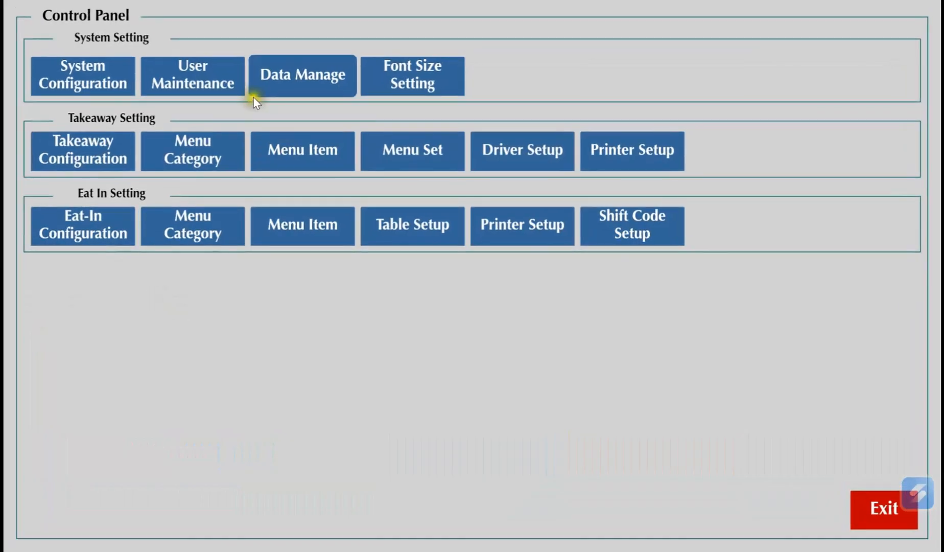
left_click(296, 76)
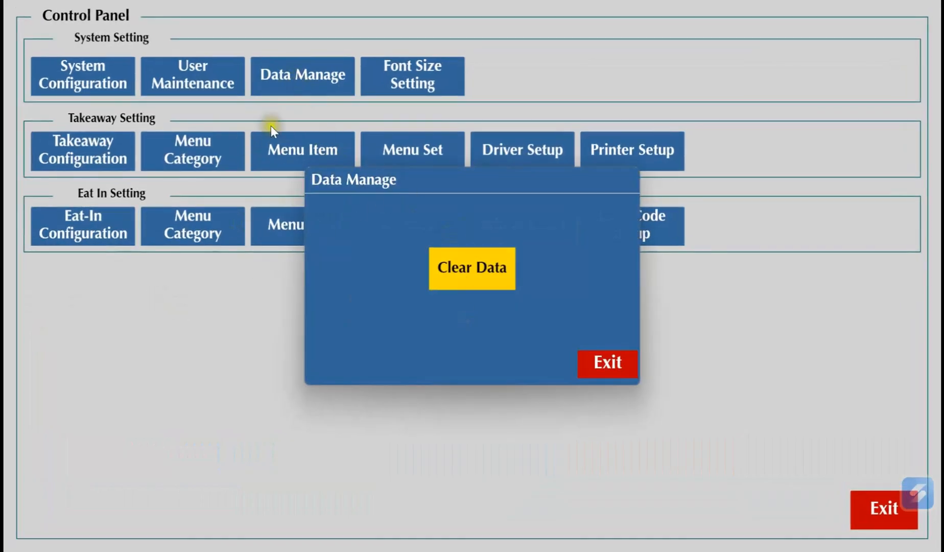
left_click(602, 364)
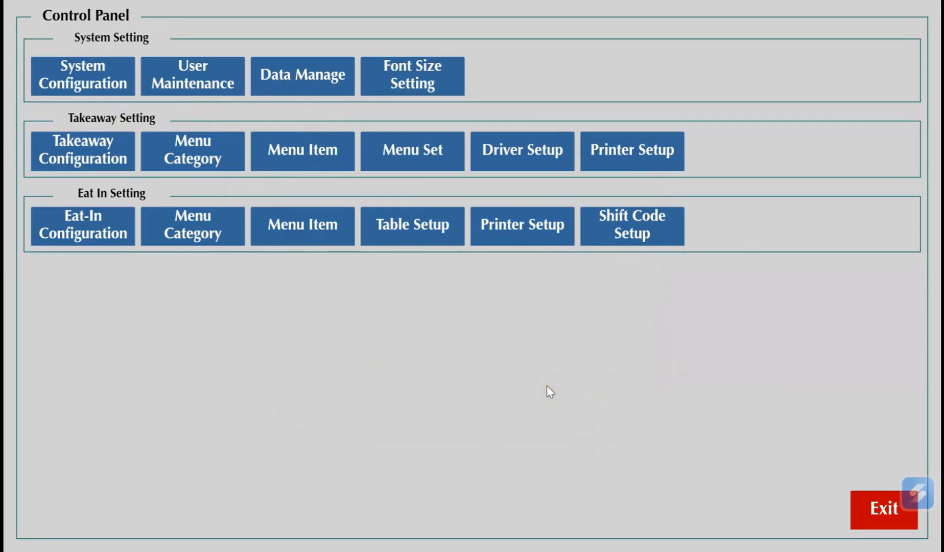